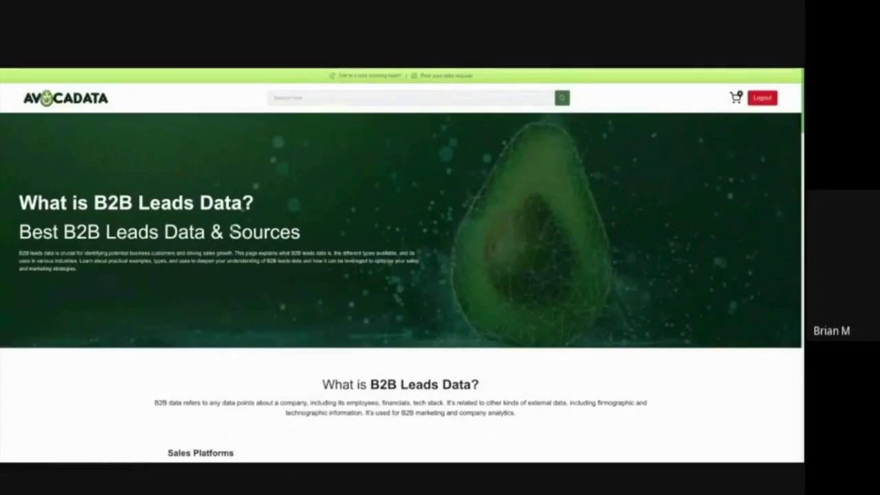
Browse the sales platform products listed on the Avocadata B2B leads data page.
scroll(233, 229, "down", 5)
scroll(211, 174, "down", 10)
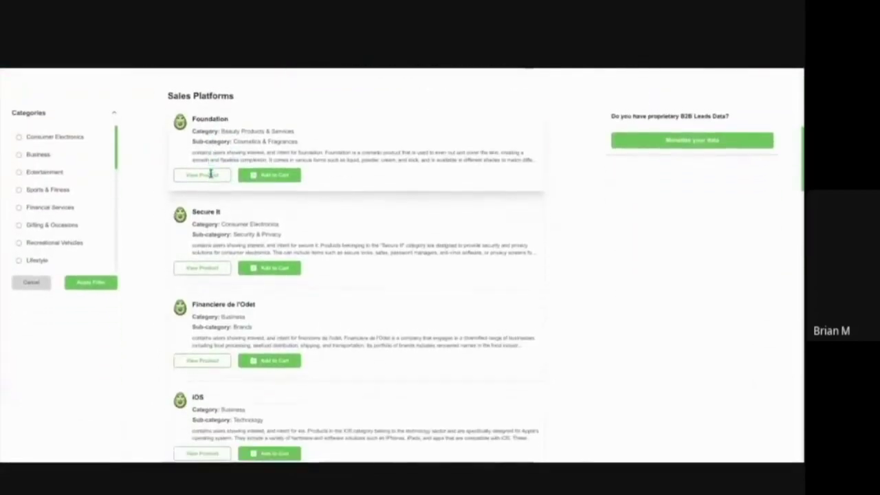
scroll(214, 165, "down", 1)
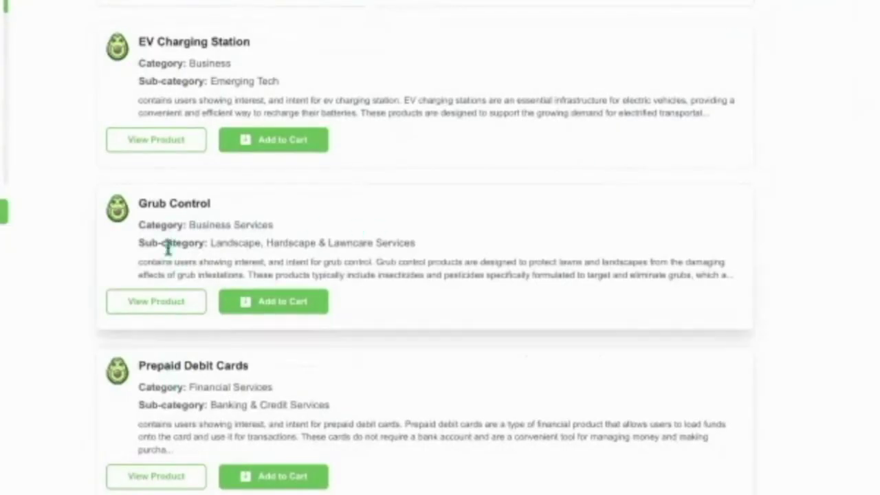
scroll(192, 118, "up", 1)
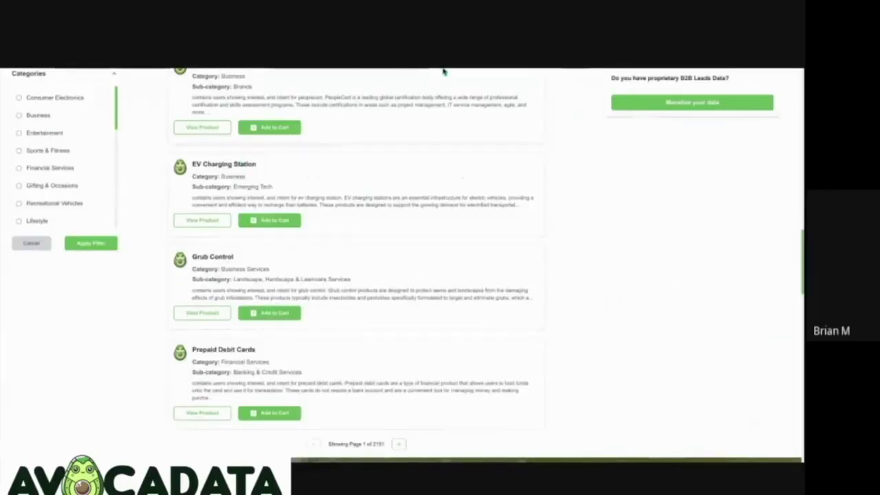
Switch to the Data to Leads dashboard and go from the standard lead search to the custom databases.
left_click(444, 70)
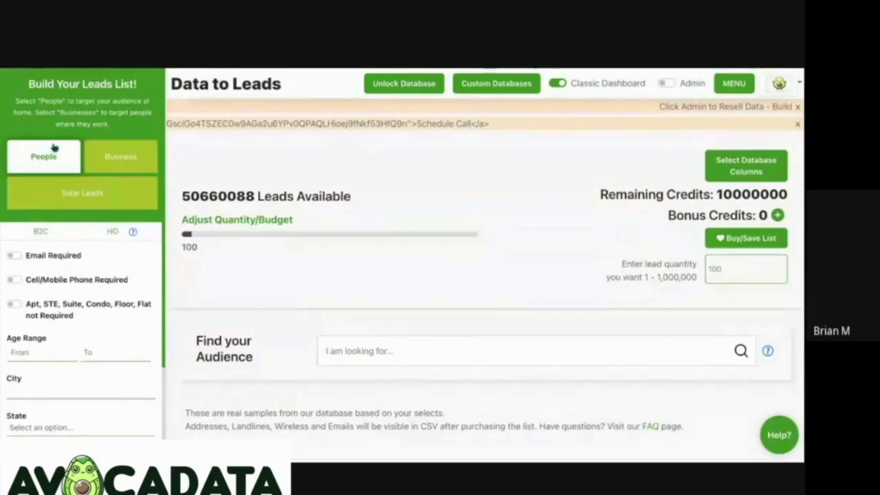
left_click(379, 88)
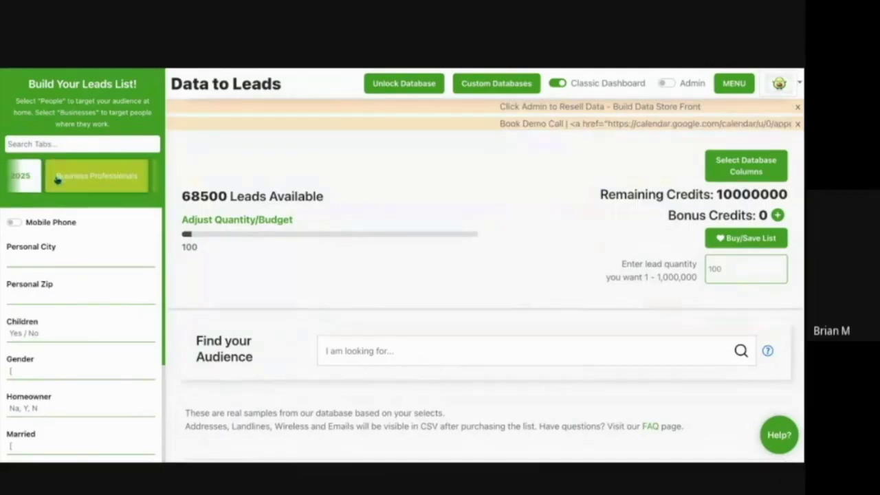
left_click(734, 83)
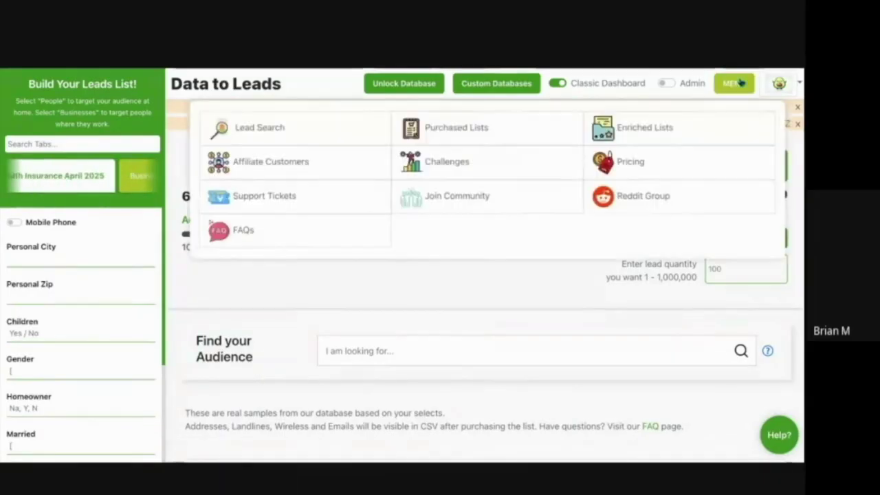
left_click(357, 127)
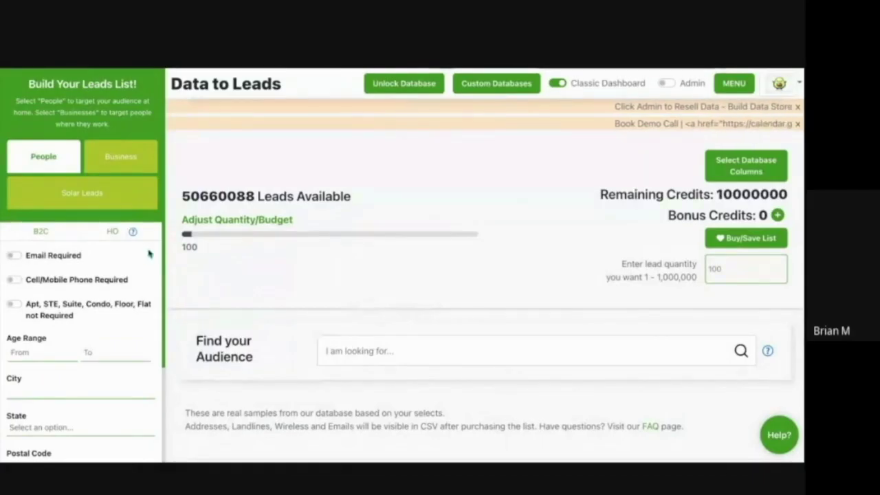
left_click(492, 85)
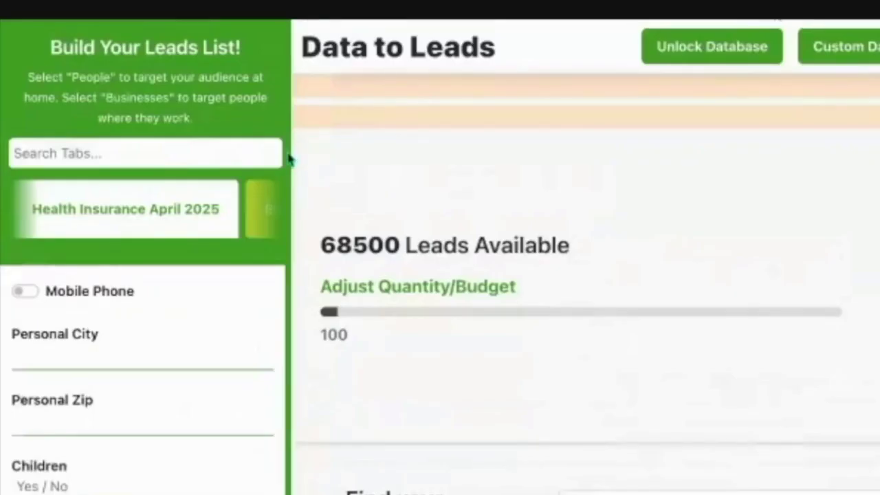
Select the Health Insurance Ppo Interest database and review its available filter fields.
scroll(158, 204, "right", 3)
left_click(158, 204)
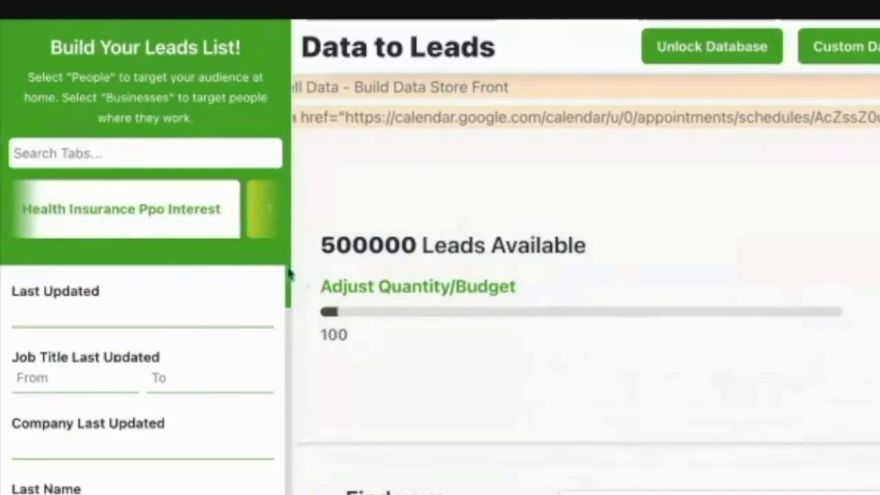
scroll(154, 217, "left", 1)
scroll(206, 330, "down", 2)
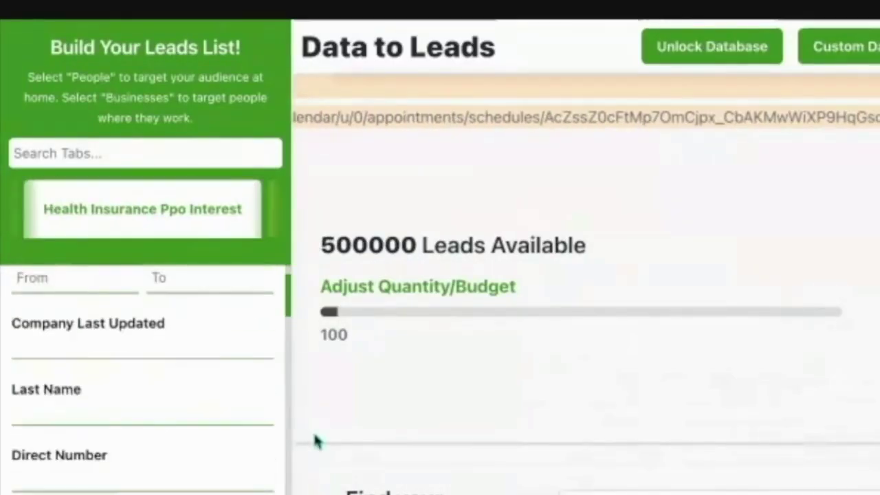
scroll(319, 449, "down", 1)
scroll(142, 379, "down", 2)
scroll(143, 378, "down", 1)
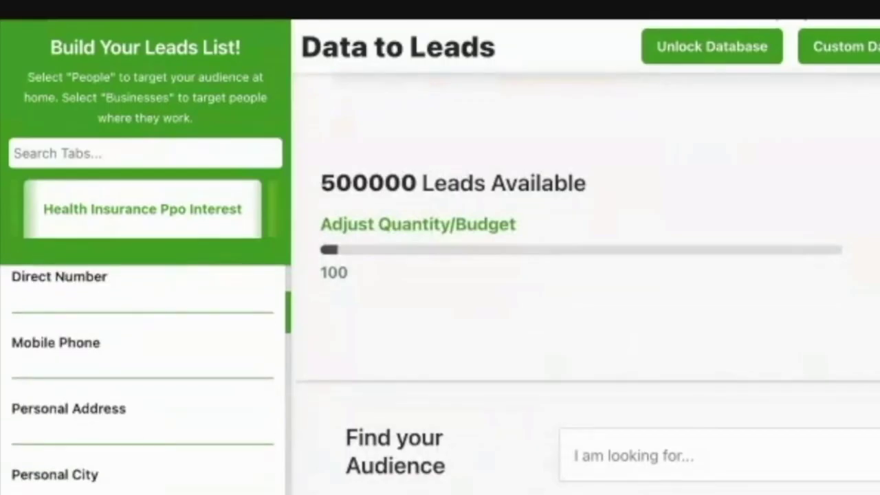
scroll(143, 378, "down", 2)
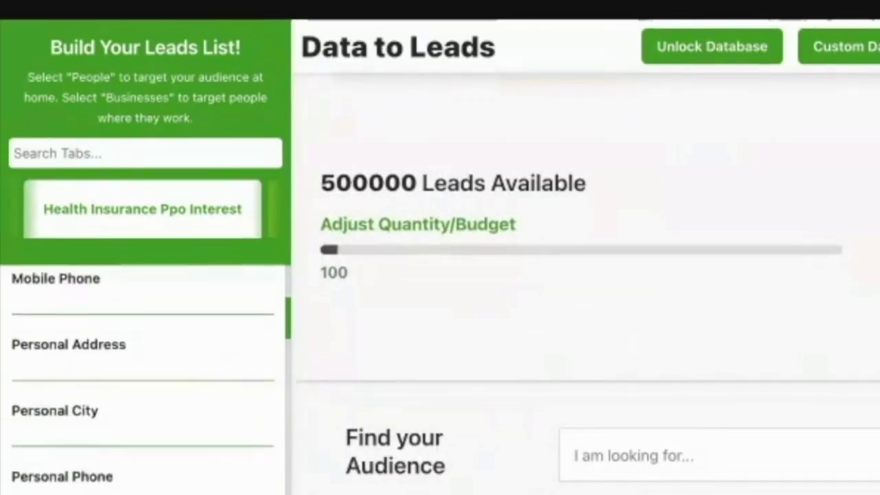
scroll(143, 378, "down", 3)
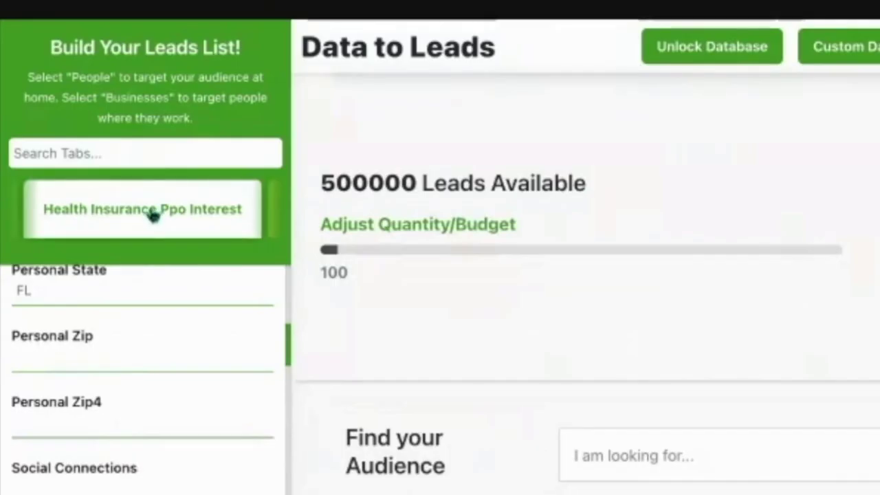
scroll(50, 458, "down", 2)
scroll(50, 457, "down", 1)
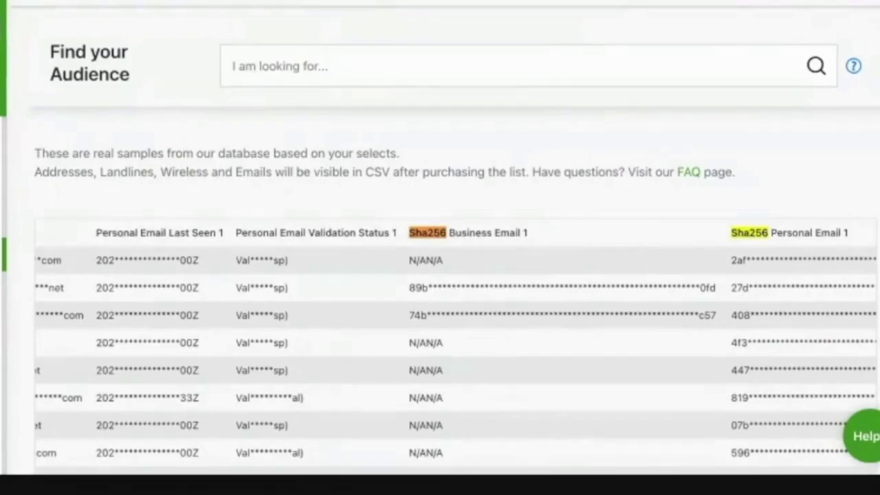
Examine the Sha256 business and personal email columns in the sample leads, highlighting the first row's personal email hash.
scroll(444, 257, "right", 5)
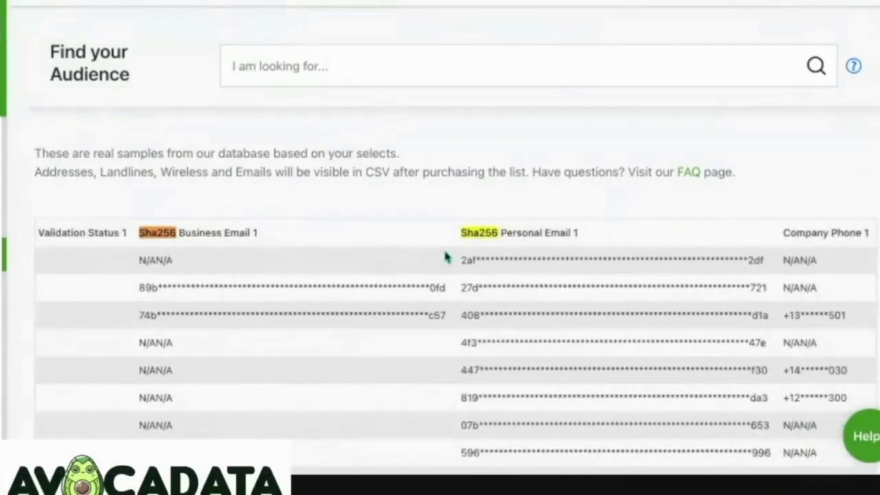
left_click_drag(446, 257, 589, 285)
left_click(440, 172)
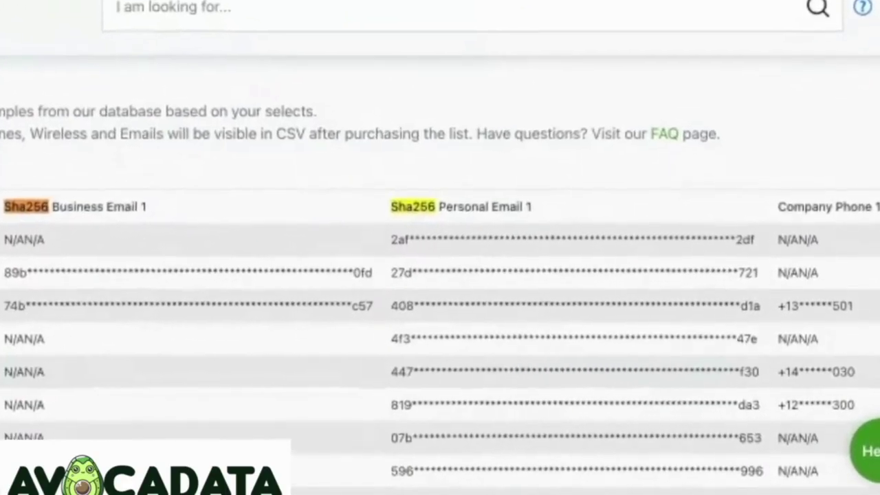
left_click_drag(382, 238, 757, 250)
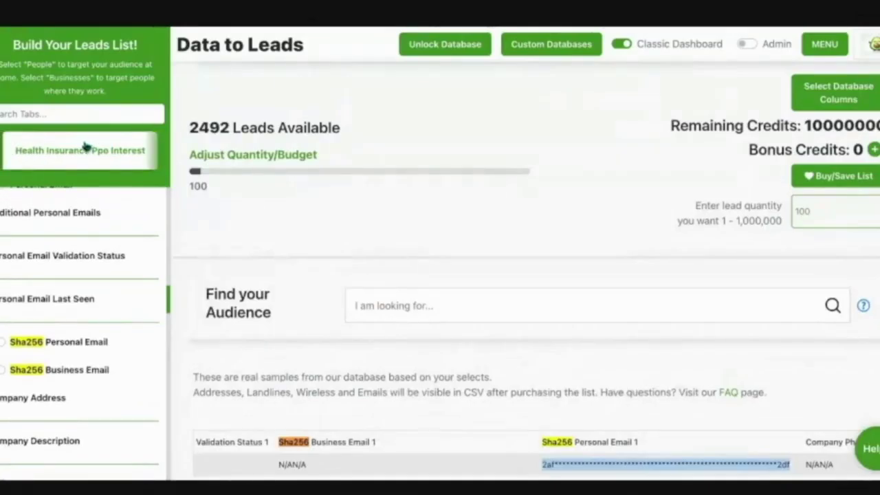
Set up the list purchase with a limit of 1000 and the name "Florida Insurance Married 45-54".
left_click(186, 127)
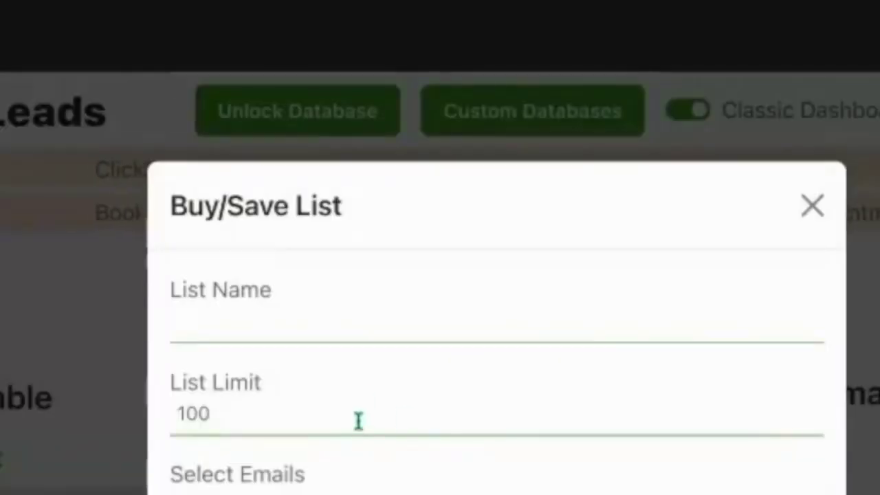
left_click(357, 424)
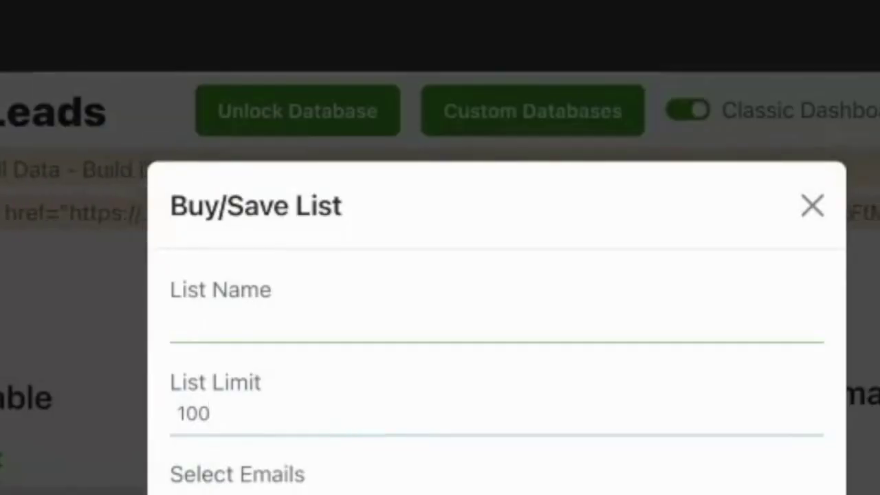
type("00")
key("BackSpace")
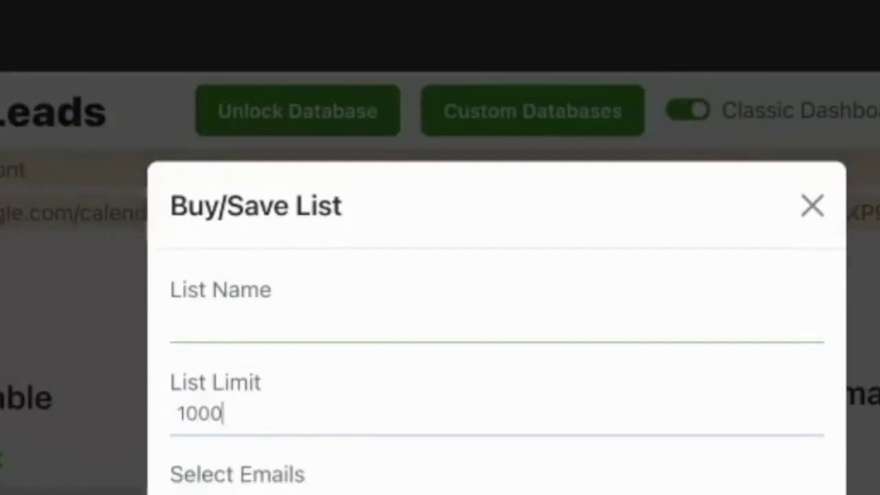
left_click(354, 338)
type("Florida ")
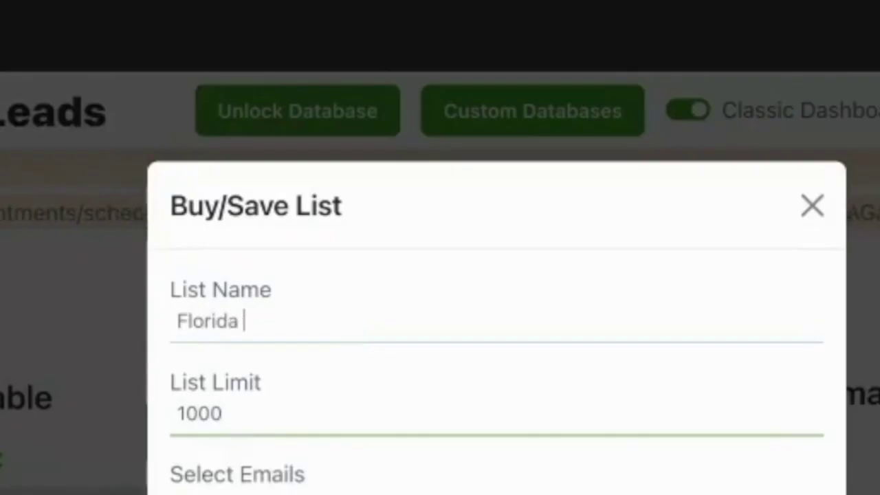
type("Insurance Married")
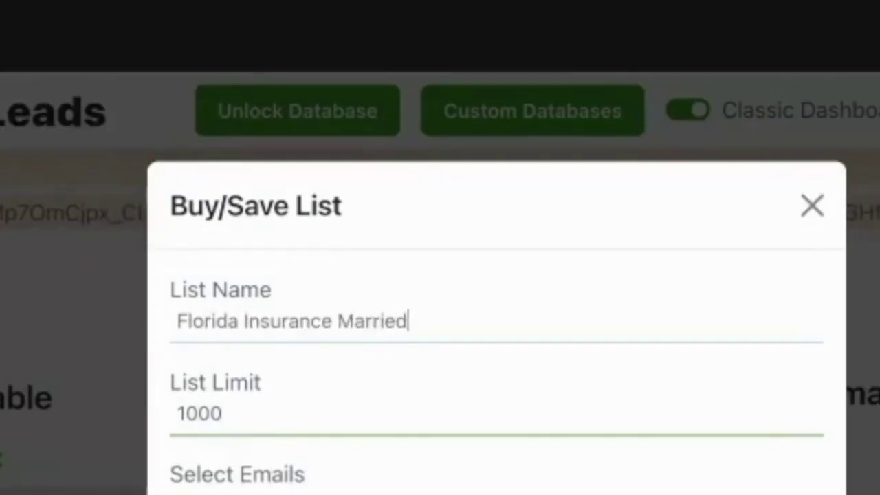
type(" 45-54")
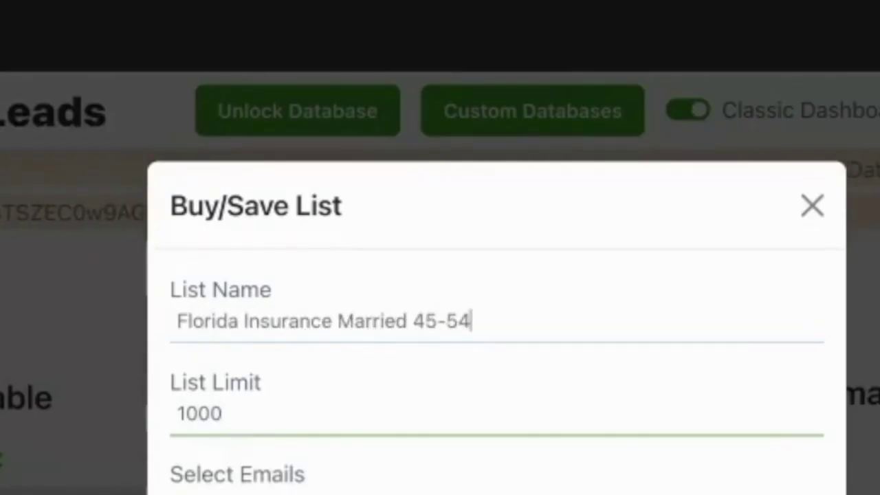
Try a list limit of 10000, return it to 1000 and buy the list.
double_click(221, 413)
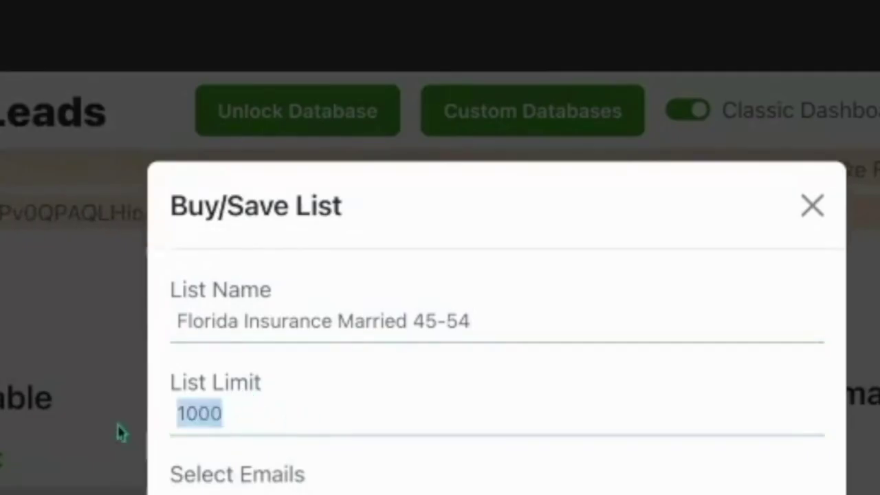
type("100")
type("00")
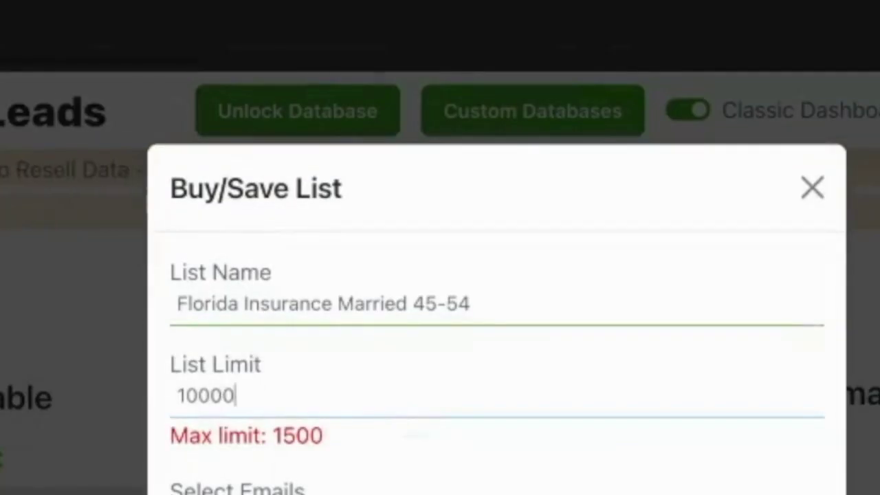
key("BackSpace")
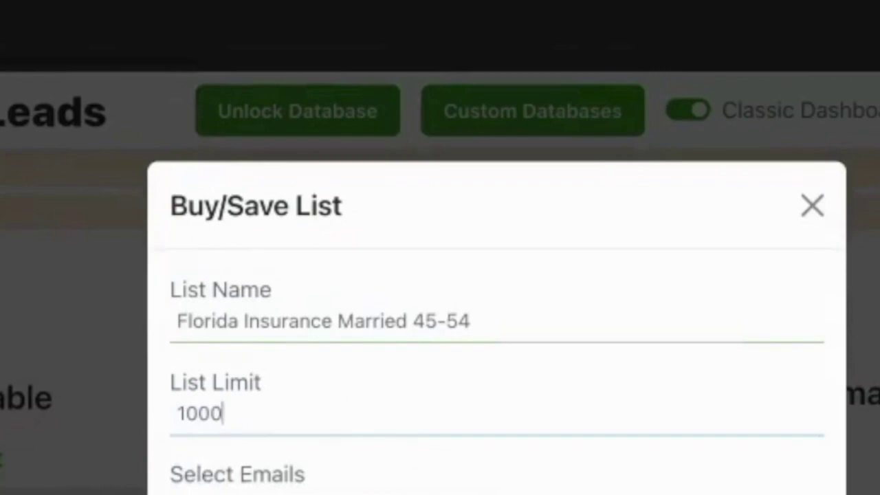
key("Return")
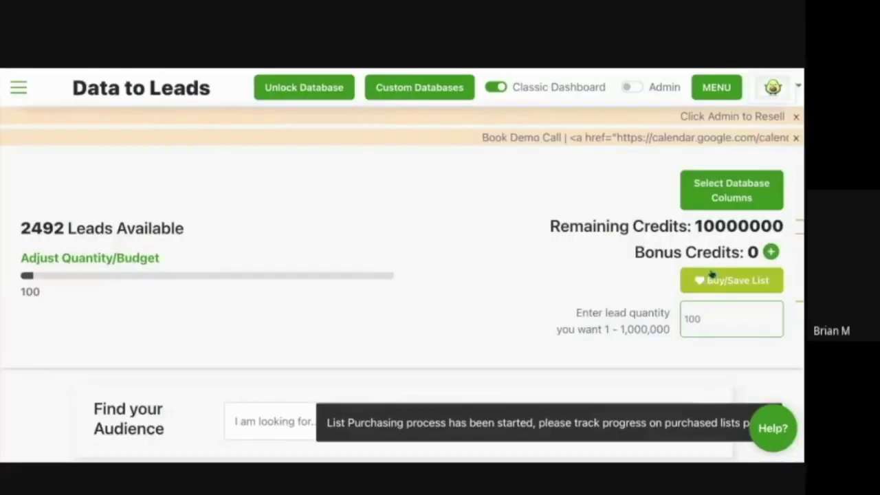
Buy a second list named "Florida Insurance Married 45-54 (2)" with a list limit of 1500.
left_click(709, 280)
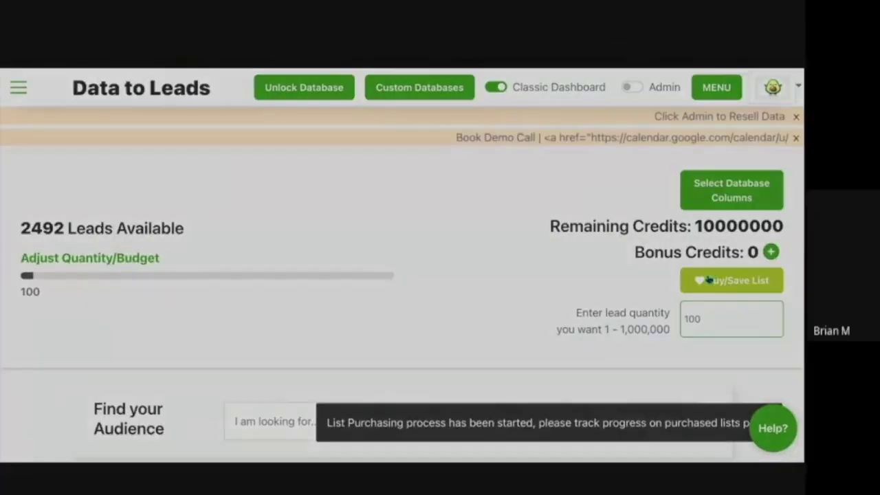
left_click(709, 280)
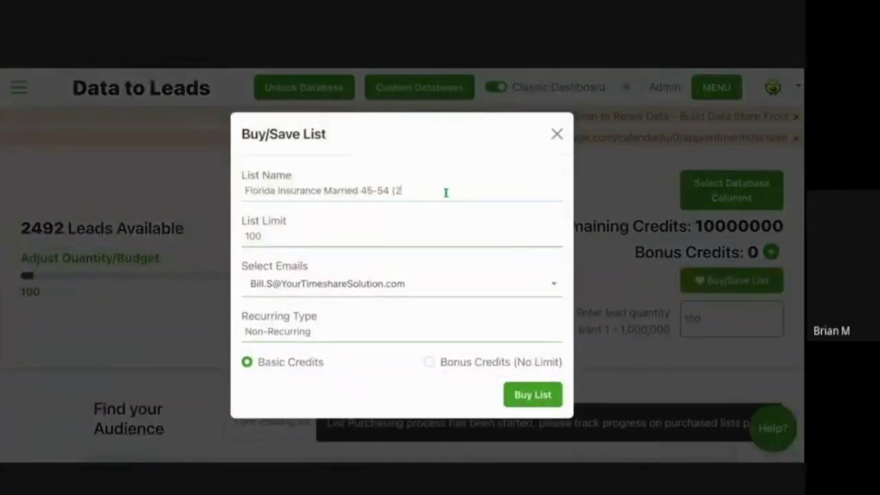
left_click(386, 242)
key("BackSpace")
key("BackSpace")
type("000")
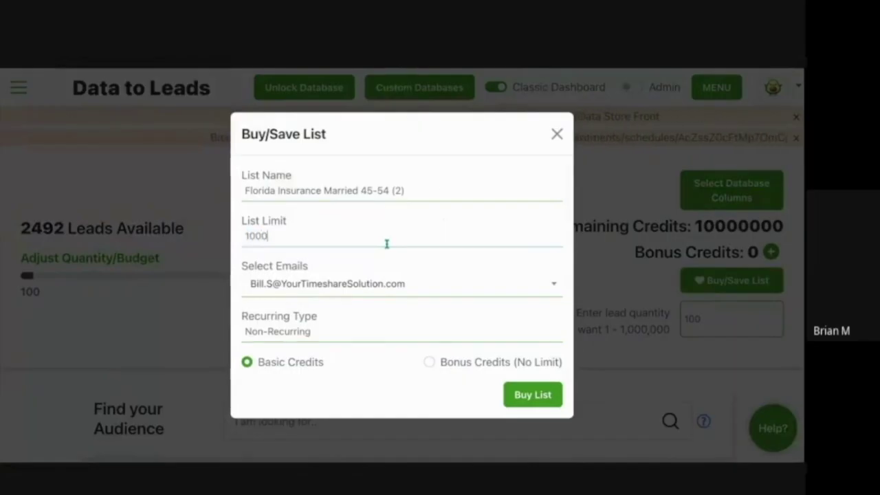
type("1")
key("BackSpace")
key("BackSpace")
key("BackSpace")
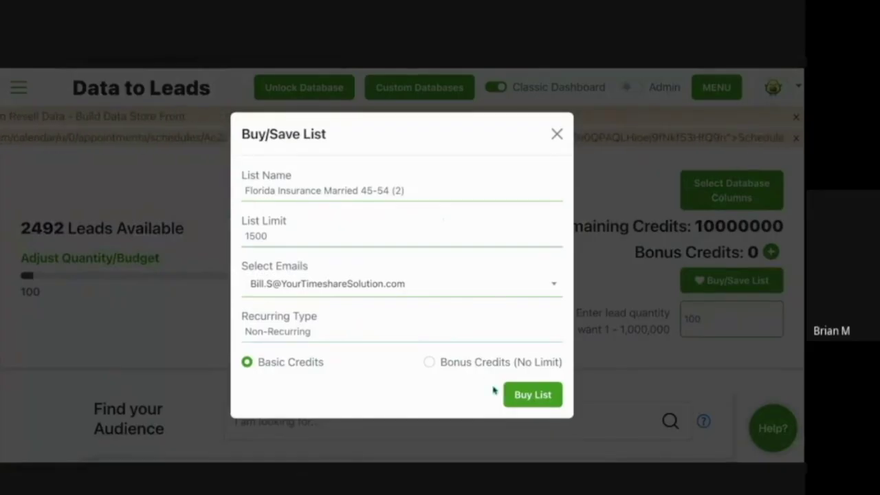
left_click(522, 395)
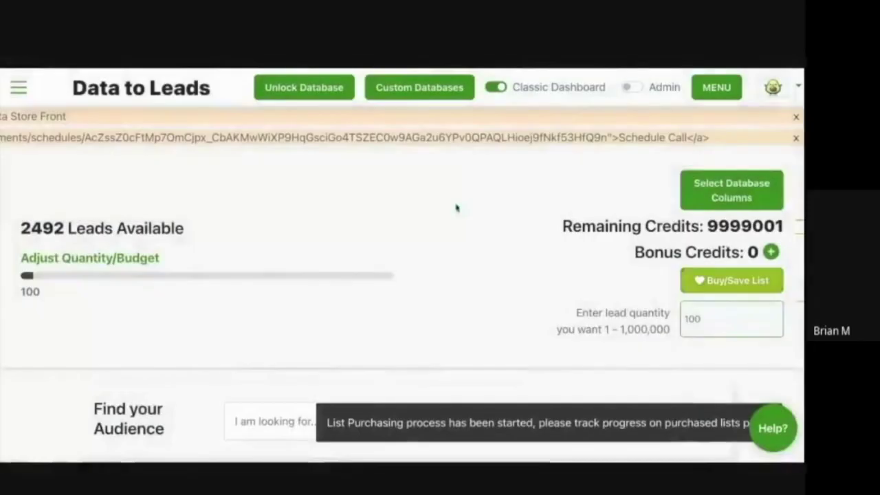
Open the purchased lists and check the contacts and status of the two new health insurance lists.
left_click(716, 87)
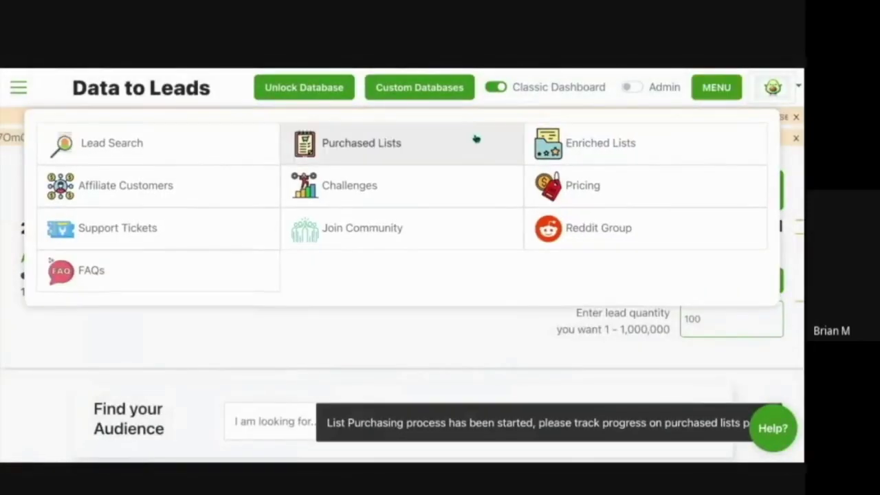
left_click(475, 140)
scroll(434, 220, "down", 1)
scroll(456, 289, "right", 3)
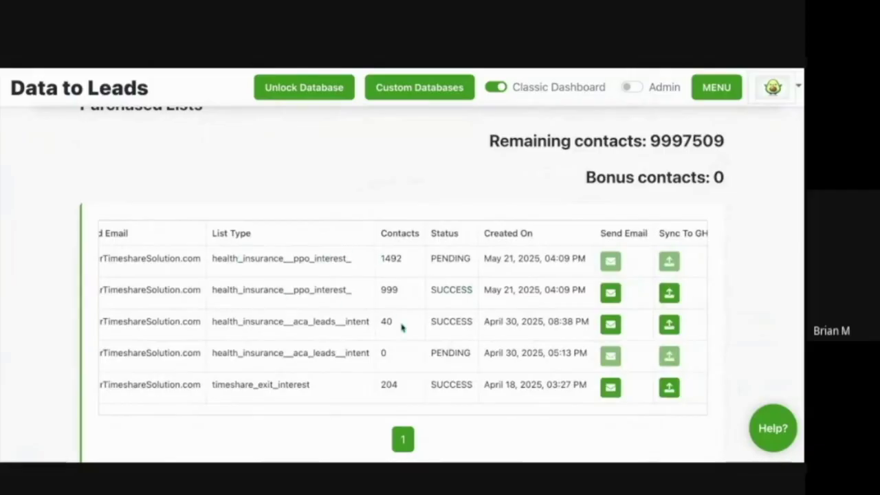
scroll(403, 328, "left", 2)
left_click_drag(456, 291, 430, 258)
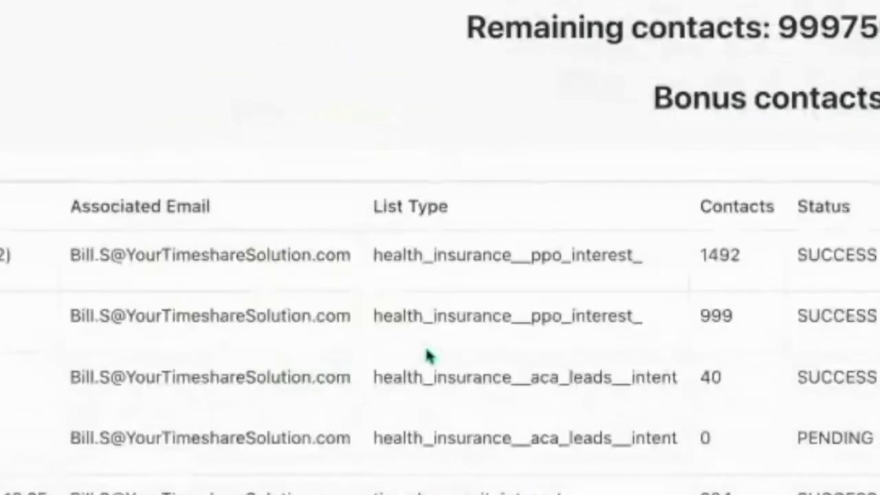
Check the number of contacts in the earlier of the two purchased PPO interest lists.
scroll(425, 344, "right", 3)
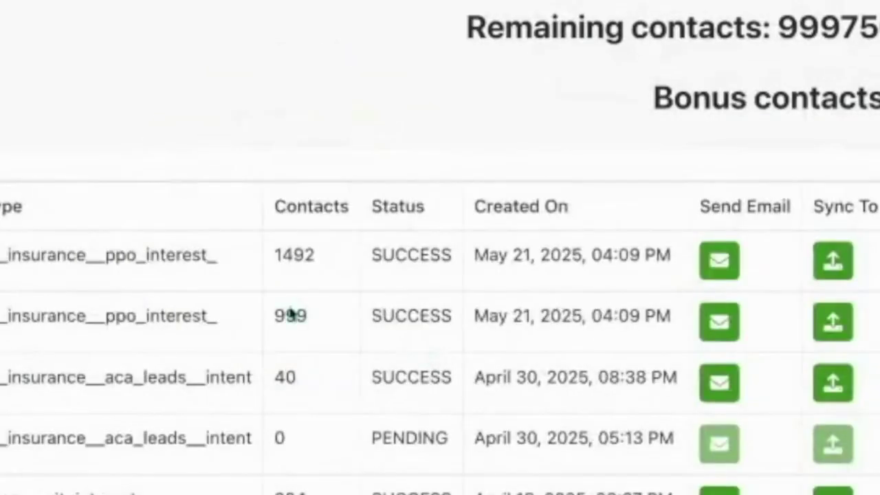
left_click_drag(263, 320, 327, 326)
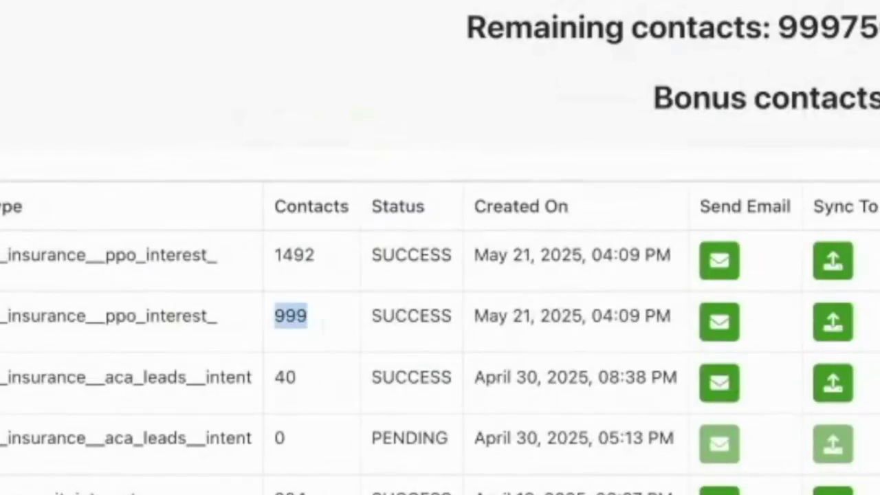
left_click(323, 324)
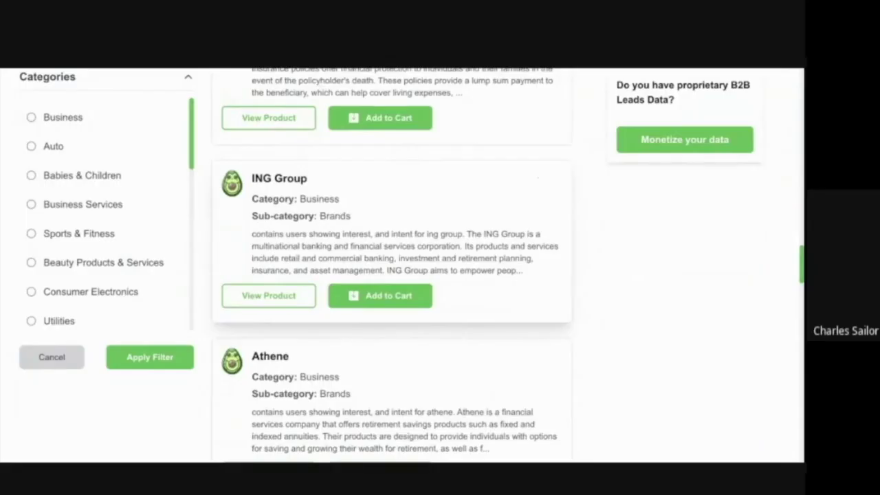
Go to the custom databases and open the leads list builder.
scroll(462, 247, "up", 3)
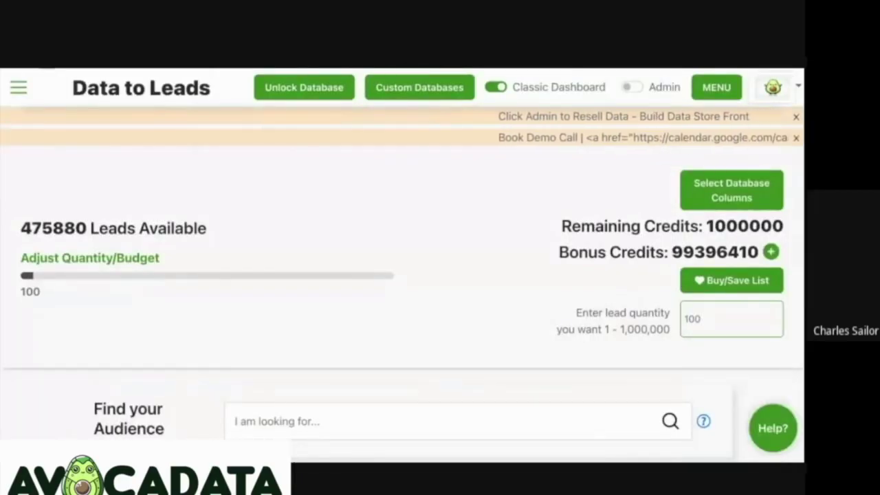
left_click(401, 94)
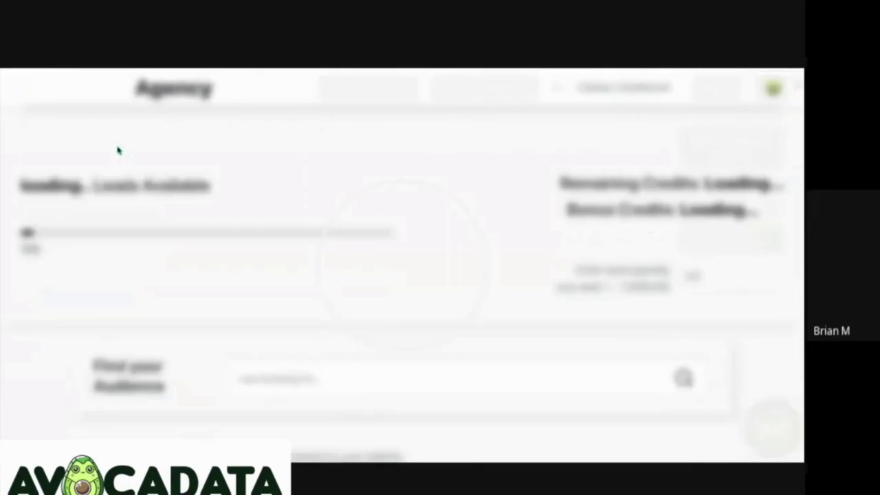
left_click(26, 89)
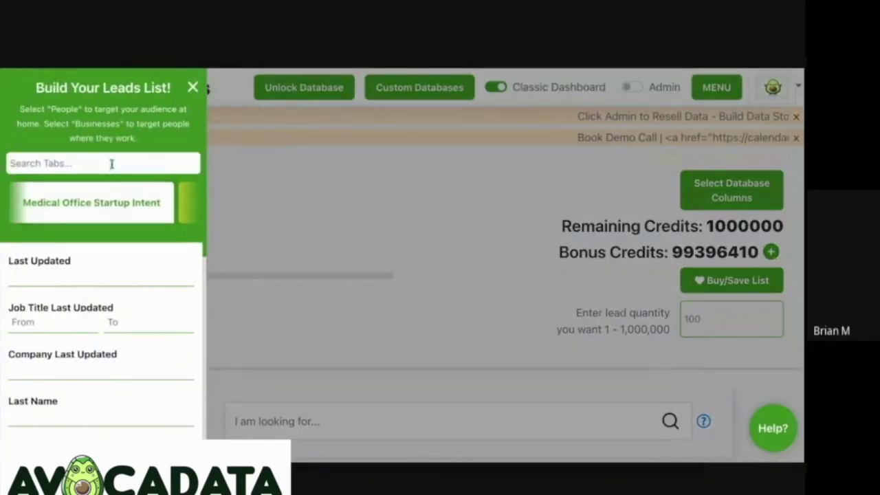
Search the list builder's database tabs for "roofing".
left_click(111, 163)
type("rofing")
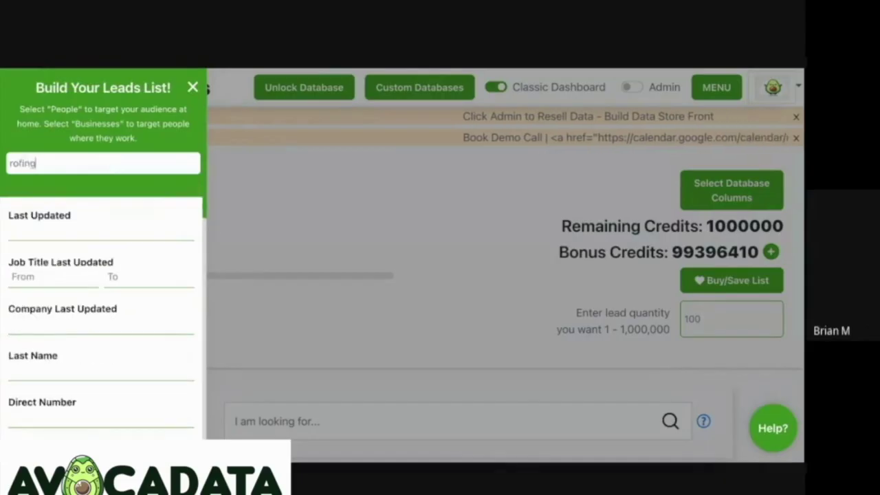
key("BackSpace")
key("BackSpace")
key("BackSpace")
key("BackSpace")
type("ofing")
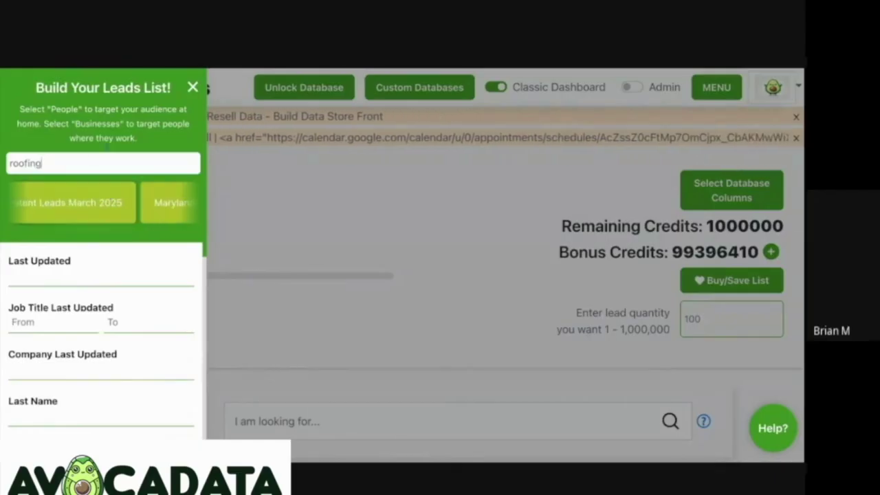
Search the database tabs for "plumbing" and select the Plumbing Consumer Interest April 2025 database.
key("ctrl+a")
type("plu")
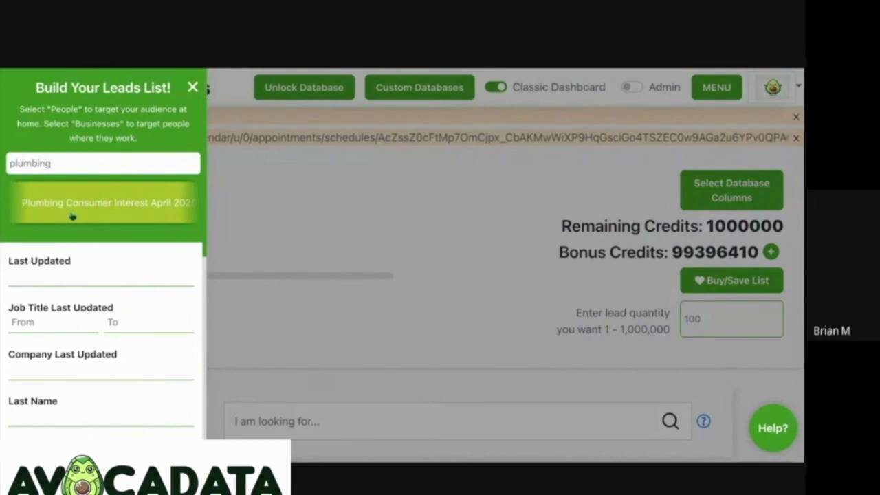
left_click(101, 214)
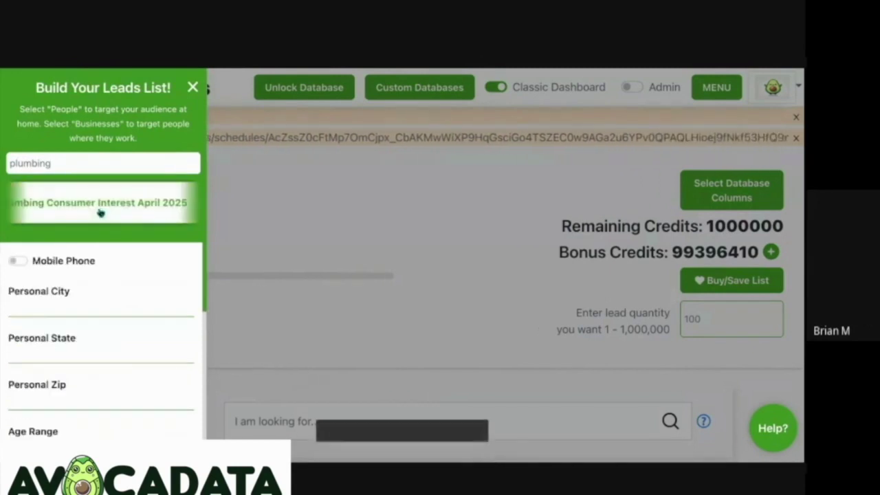
left_click(138, 205)
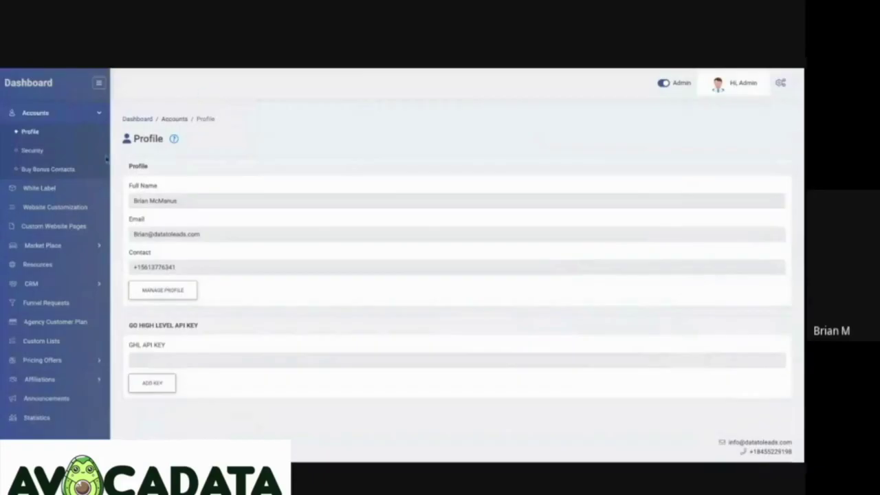
Look through the sections available in the admin dashboard.
scroll(89, 186, "down", 1)
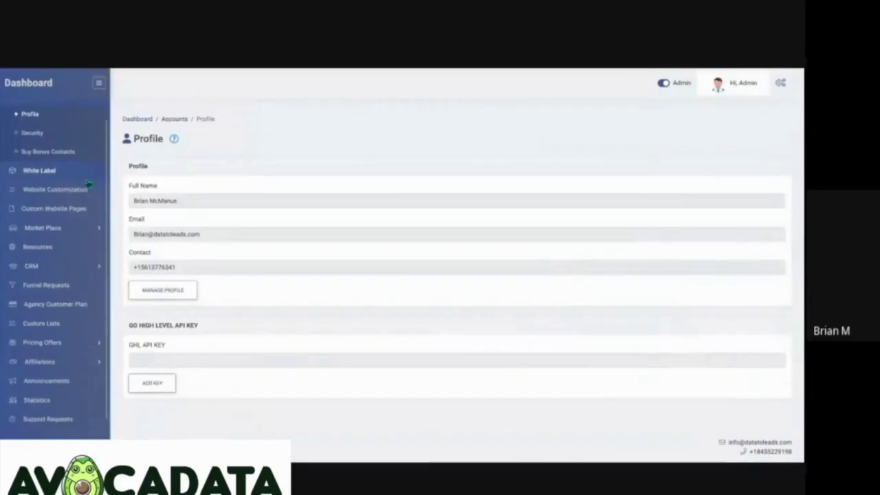